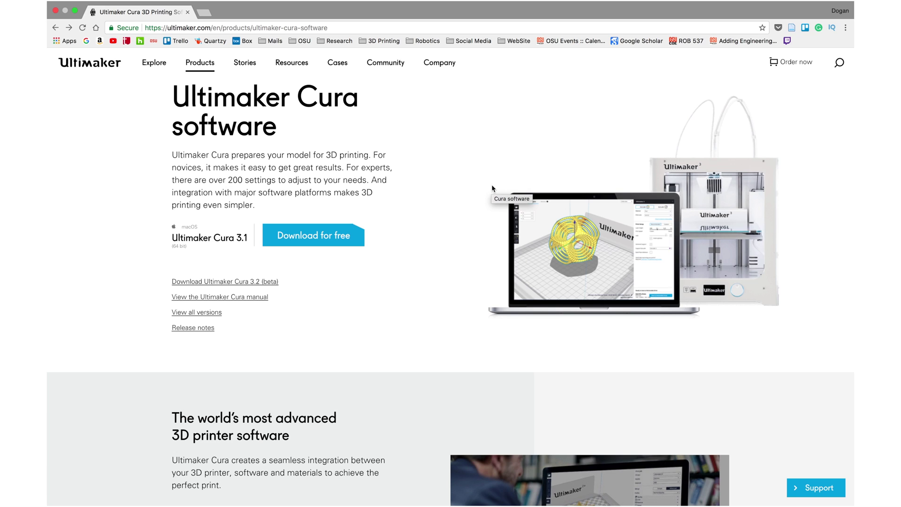
# - Download Ultimaker Cura 3.1 for macOS from the Ultimaker Cura software page
pyautogui.tripleClick(198, 101)
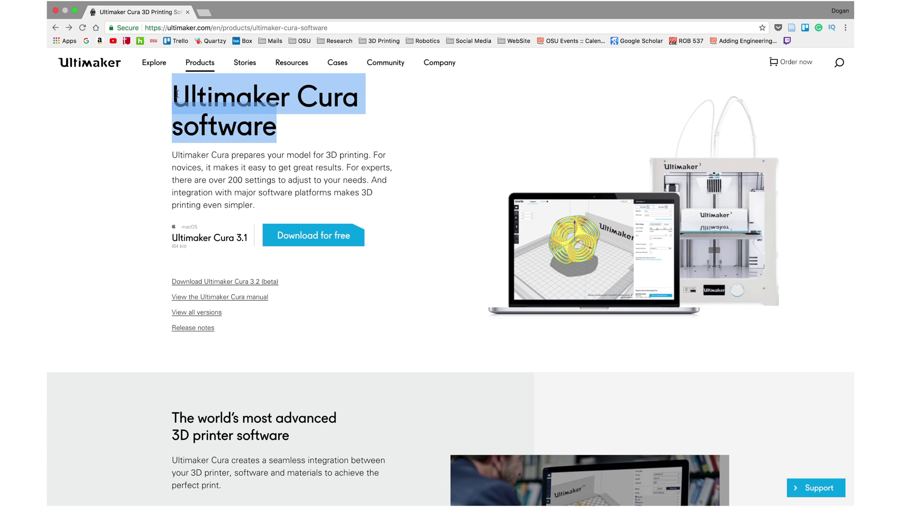
pyautogui.click(270, 158)
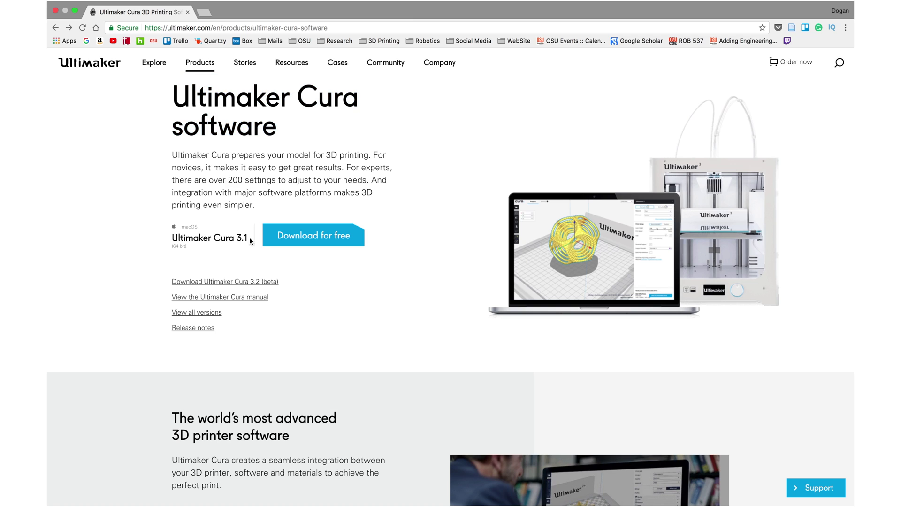
pyautogui.moveTo(249, 241)
pyautogui.mouseDown()
pyautogui.moveTo(214, 239)
pyautogui.moveTo(235, 239)
pyautogui.mouseUp()
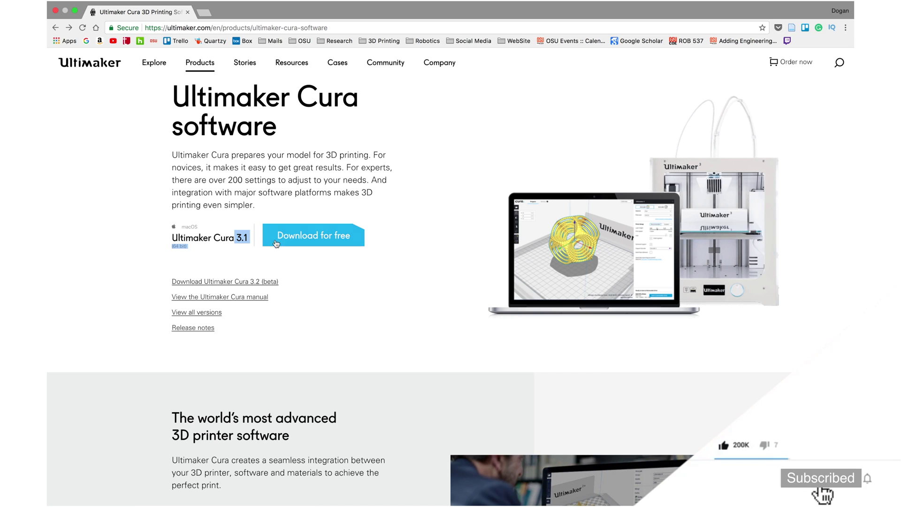
pyautogui.click(352, 237)
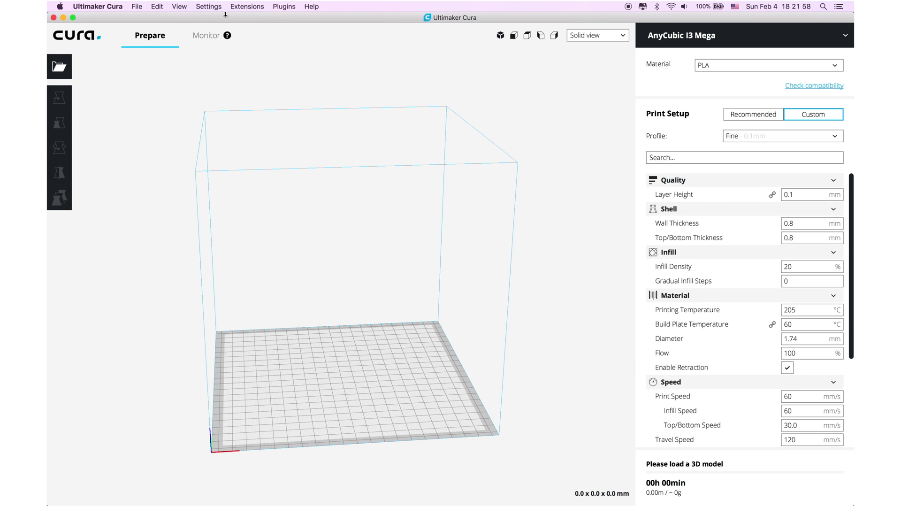
# - In Cura, add a Creality CR-10 printer from the list of other manufacturers' machines
pyautogui.click(209, 7)
pyautogui.moveTo(216, 18)
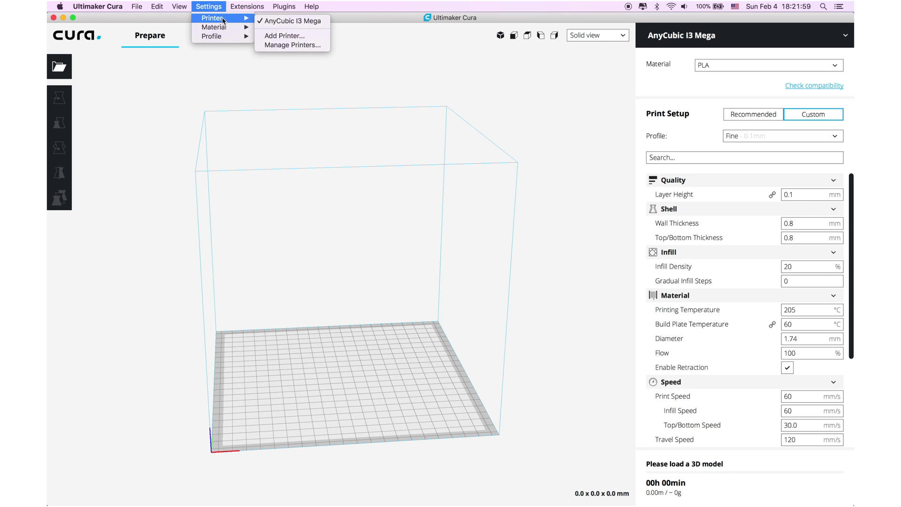
pyautogui.click(292, 38)
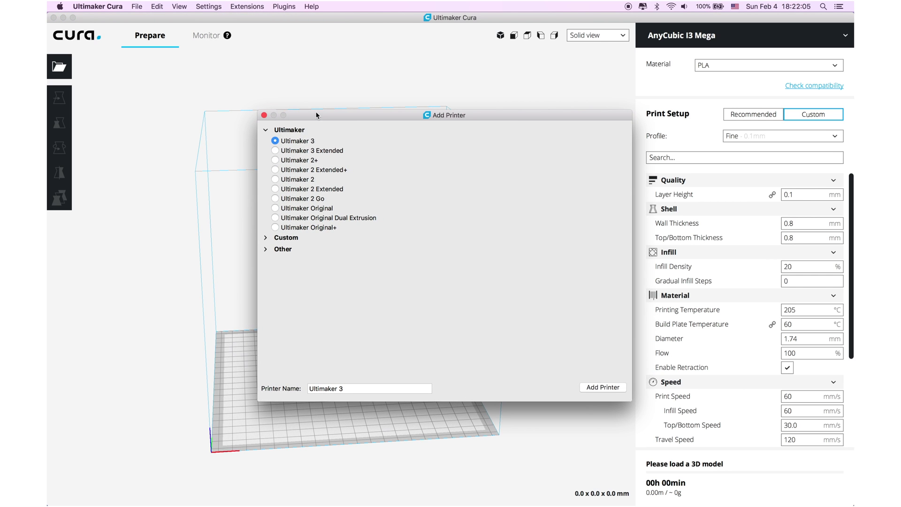
pyautogui.click(265, 250)
pyautogui.click(275, 278)
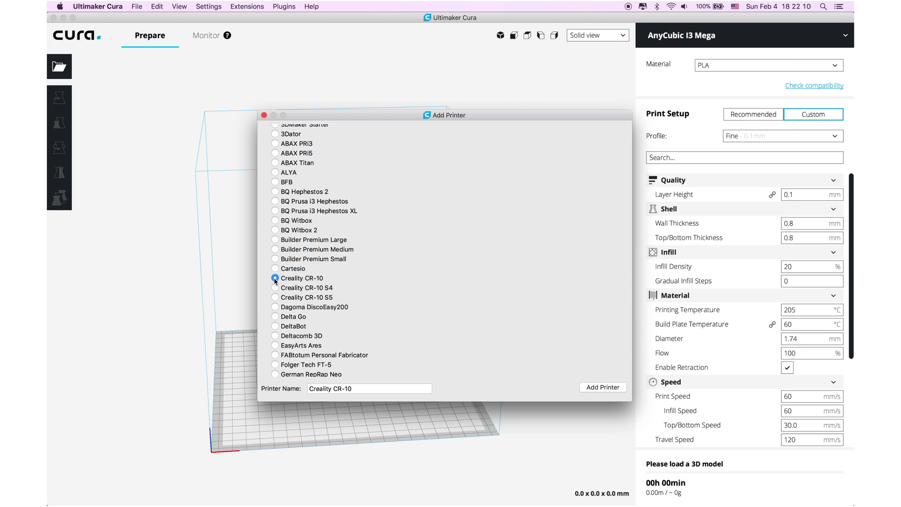
pyautogui.click(603, 388)
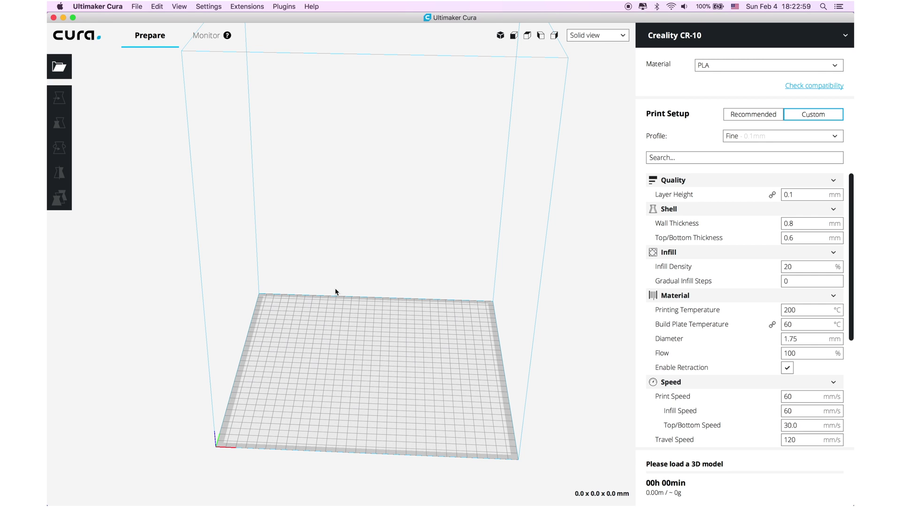
# - Load the 3DBenchy.stl model onto the build plate
pyautogui.click(136, 6)
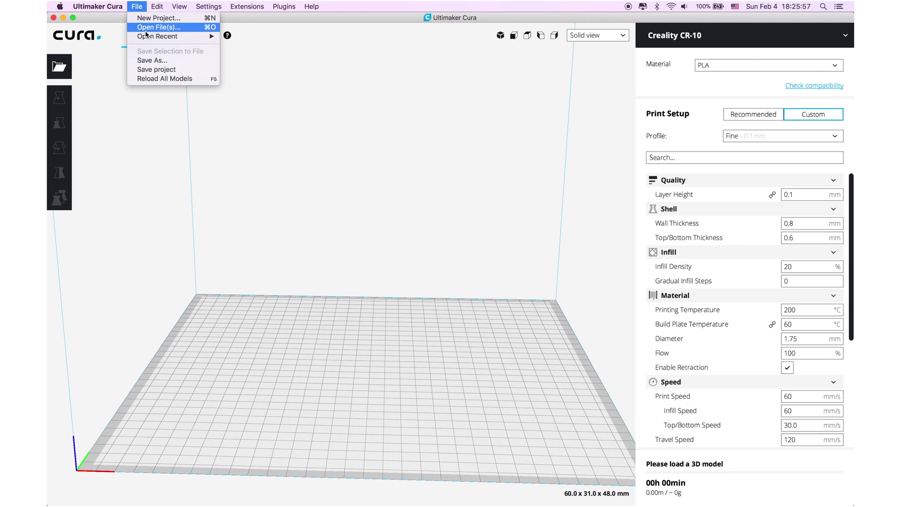
pyautogui.click(146, 29)
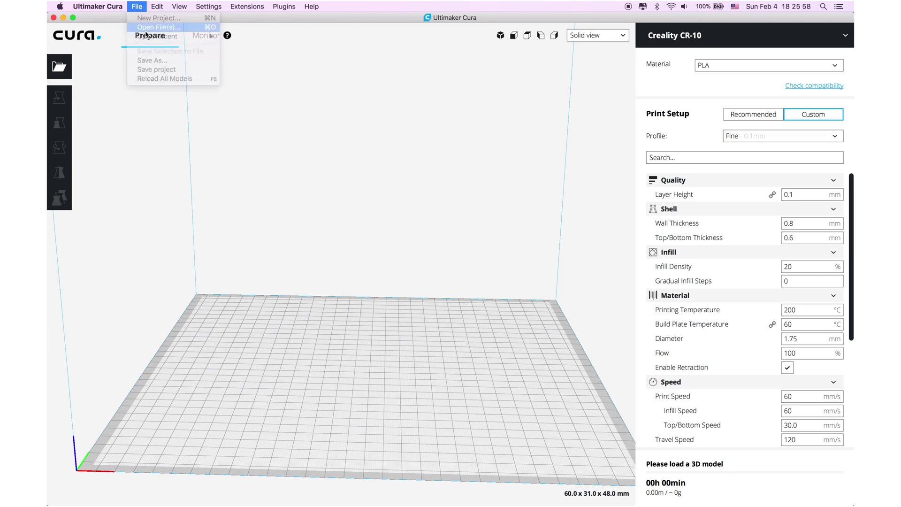
pyautogui.scroll(-5, 376, 114)
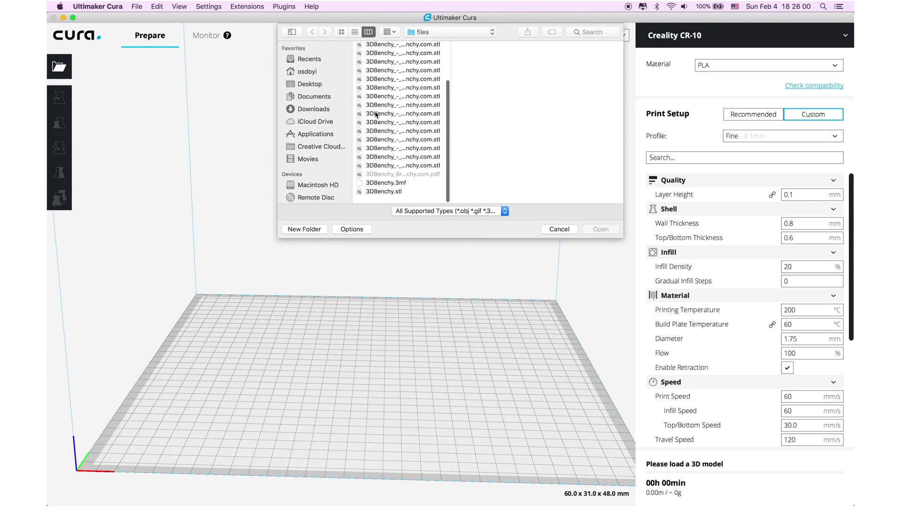
pyautogui.click(379, 199)
pyautogui.click(606, 230)
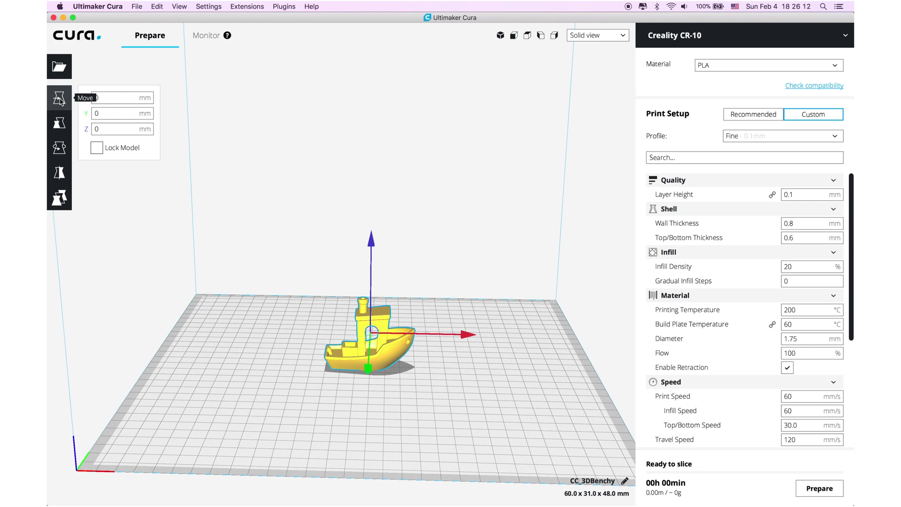
# - Move the boat along the X and Y axes on the build plate and scale it uniformly to 400%
pyautogui.moveTo(453, 334); pyautogui.dragTo(427, 334)
pyautogui.moveTo(361, 370); pyautogui.dragTo(397, 362)
pyautogui.click(59, 123)
pyautogui.write('400')
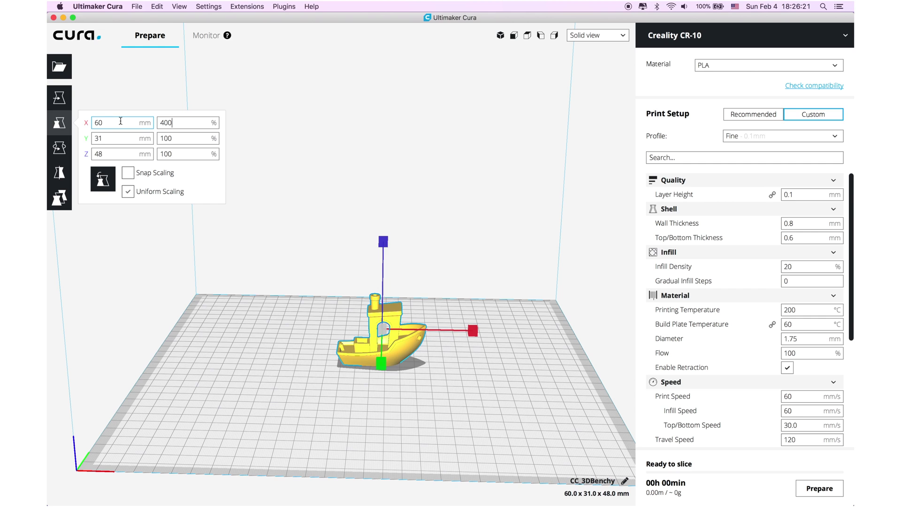
pyautogui.press('Return')
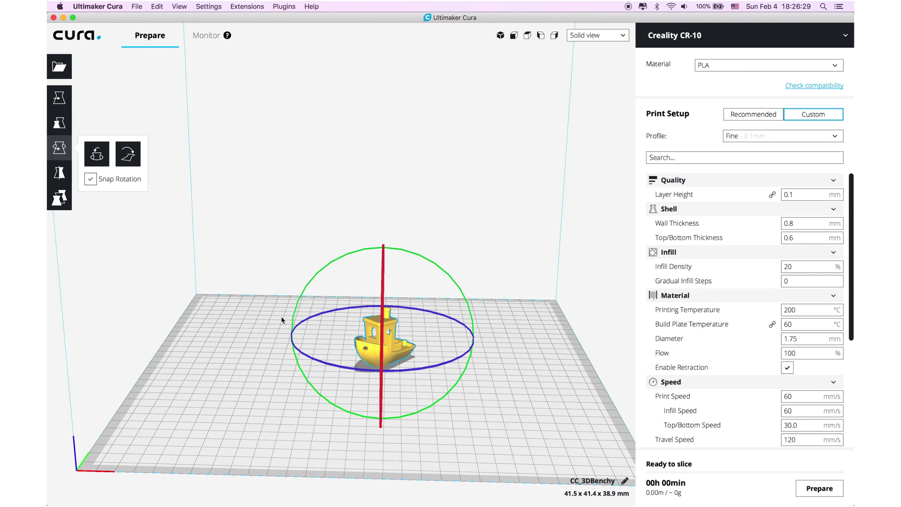
# - Rotate the boat about its vertical axis and mirror it along the Y axis
pyautogui.moveTo(330, 371); pyautogui.dragTo(312, 362)
pyautogui.click(58, 174)
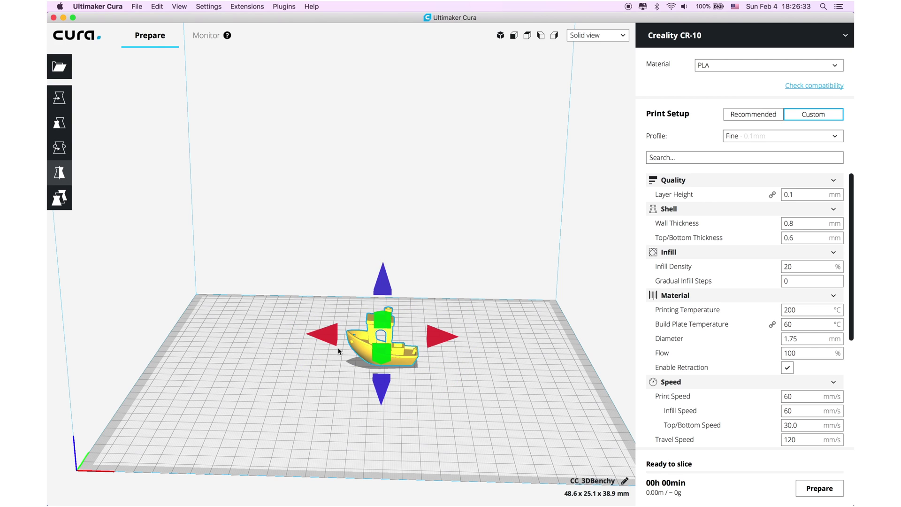
pyautogui.click(387, 354)
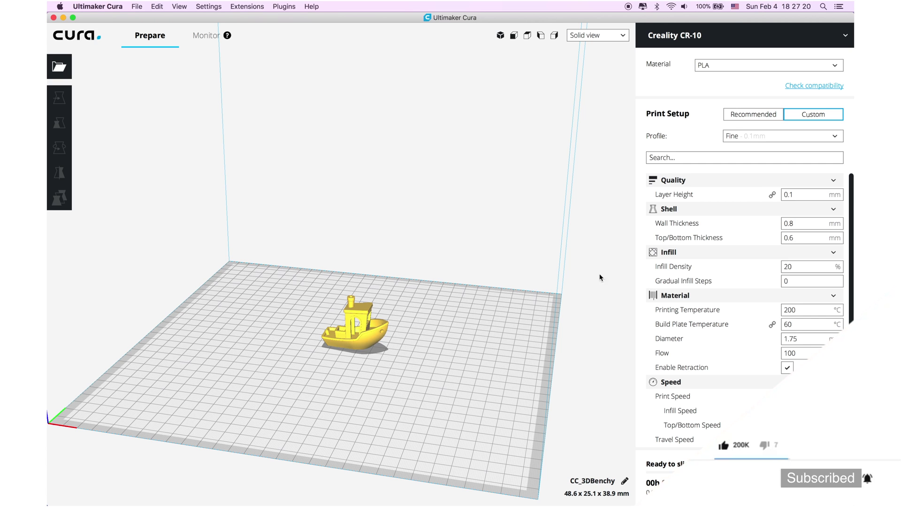
# - Look through the custom print settings and compare them with the recommended print setup
pyautogui.scroll(-4, 711, 240)
pyautogui.scroll(-4, 711, 242)
pyautogui.scroll(8, 711, 242)
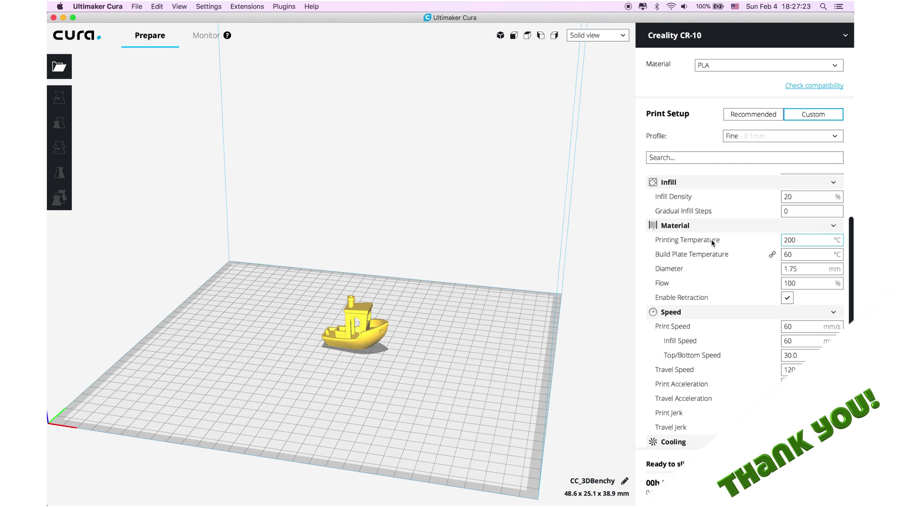
pyautogui.click(737, 116)
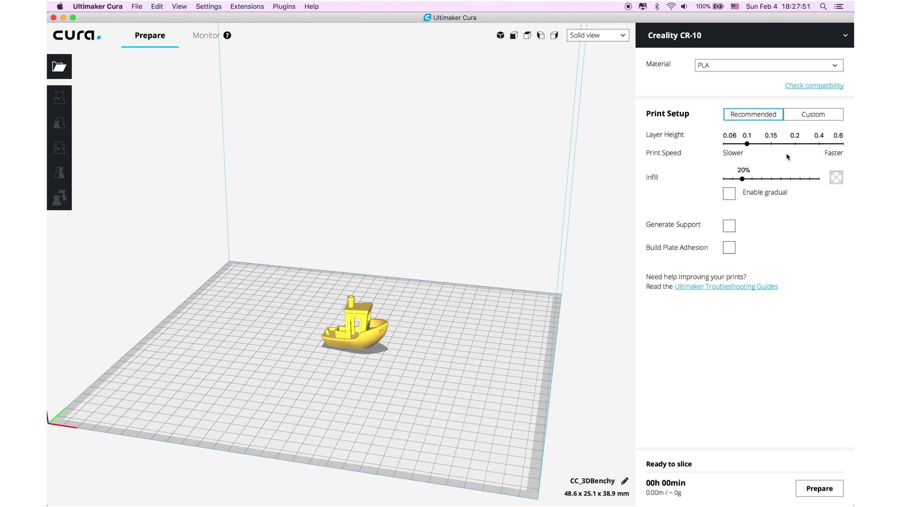
pyautogui.click(804, 117)
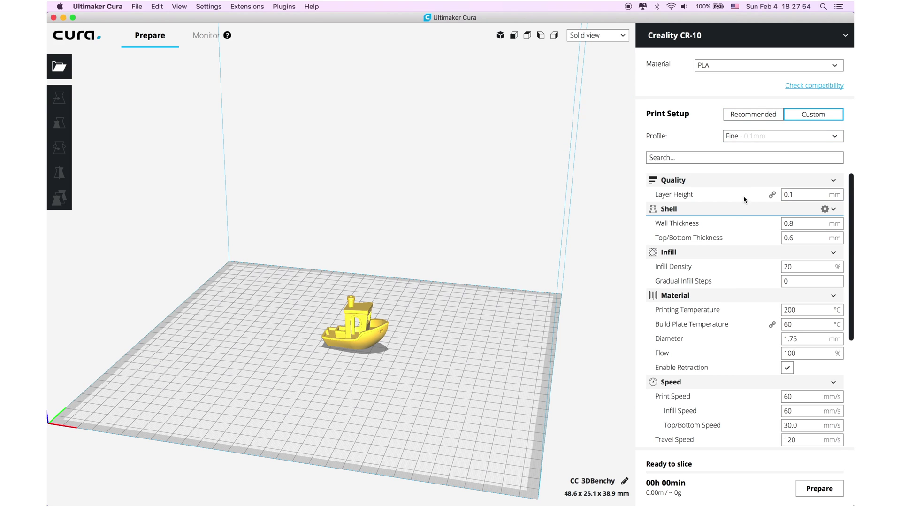
# - Choose the Fine - 0.1mm profile and set the layer height to 0.08 mm
pyautogui.click(755, 137)
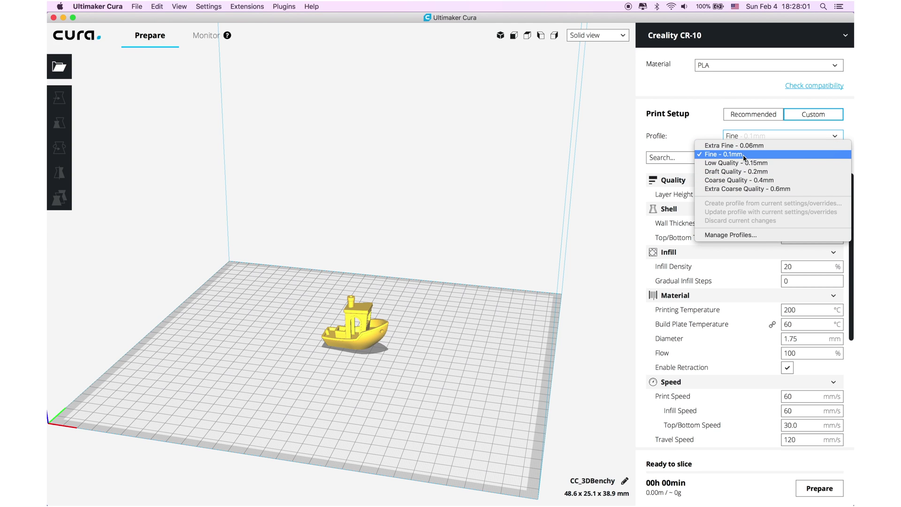
pyautogui.click(743, 155)
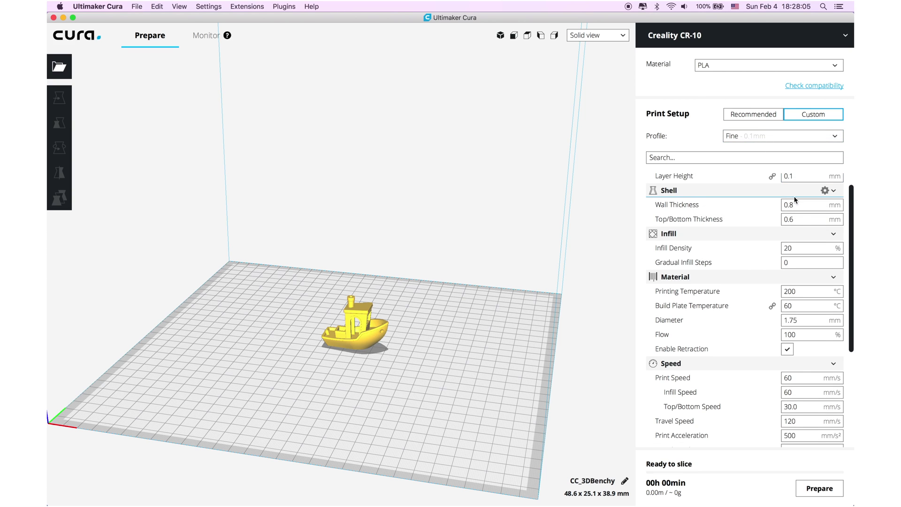
pyautogui.click(795, 198)
pyautogui.press('BackSpace')
pyautogui.write('08')
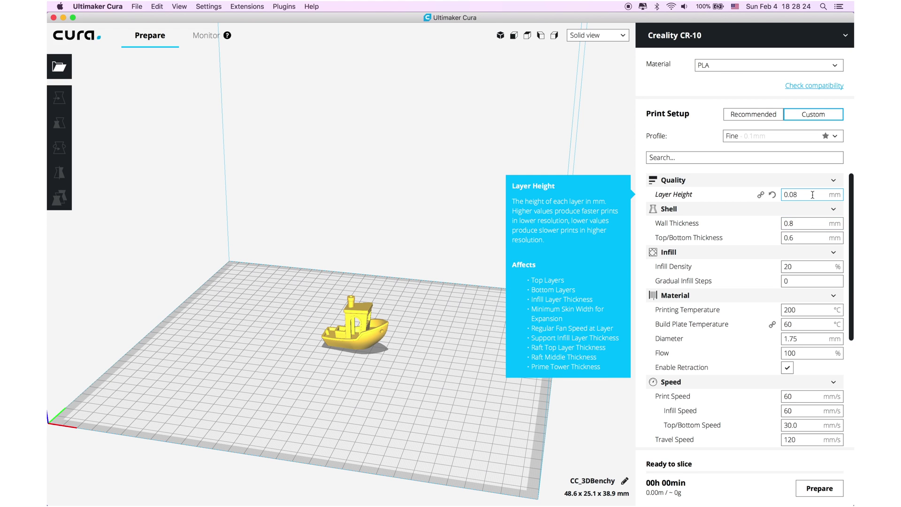
# - Open the top/bottom thickness value for editing and examine the shell settings
pyautogui.moveTo(812, 194); pyautogui.dragTo(780, 240)
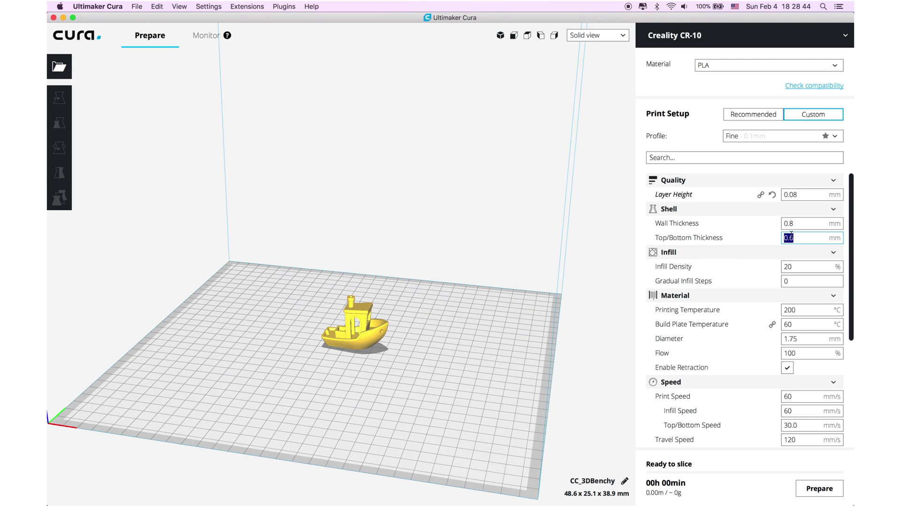
pyautogui.scroll(-1, 789, 237)
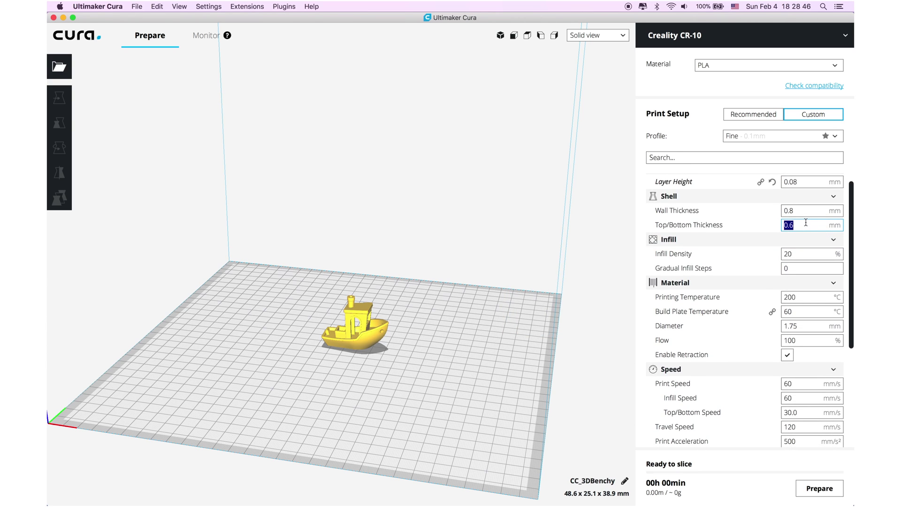
pyautogui.scroll(1, 787, 224)
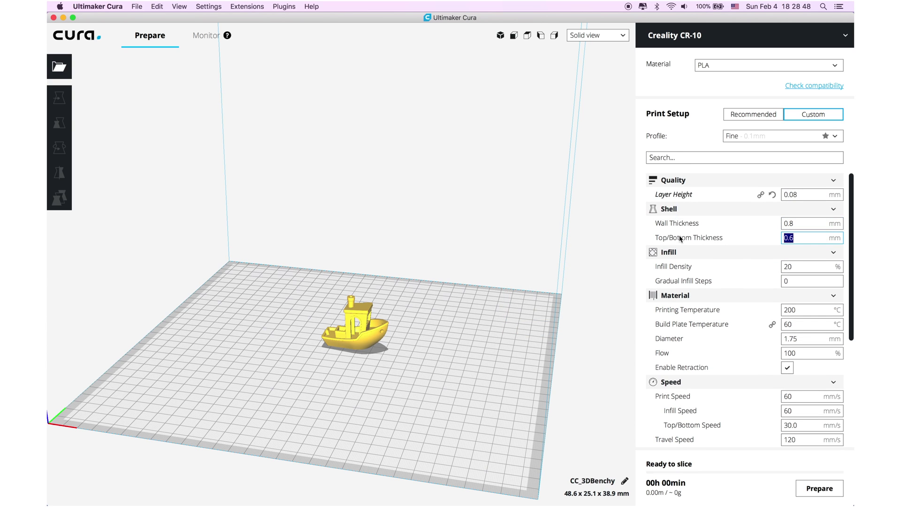
# - Try infill densities of 50% and 20%, and settle on 25%
pyautogui.scroll(-2, 794, 240)
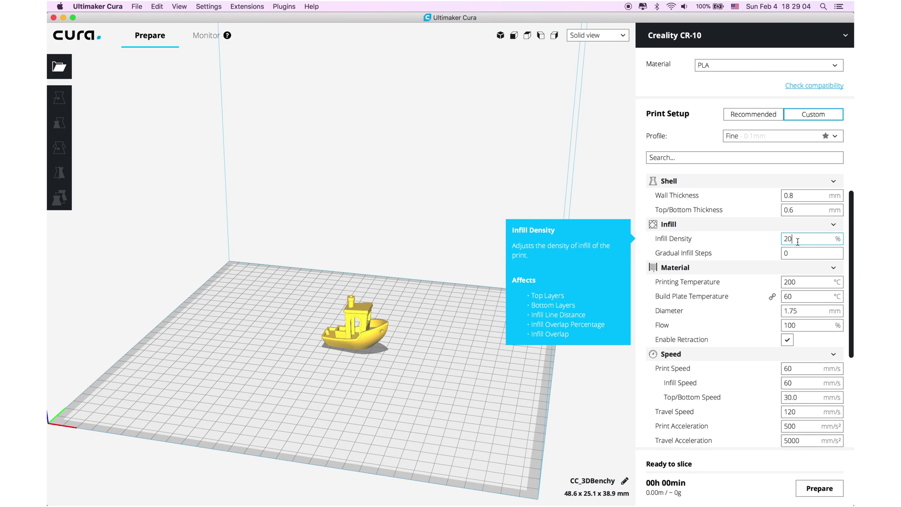
pyautogui.press('BackSpace')
pyautogui.press('BackSpace')
pyautogui.write('50')
pyautogui.press('BackSpace')
pyautogui.press('BackSpace')
pyautogui.write('20')
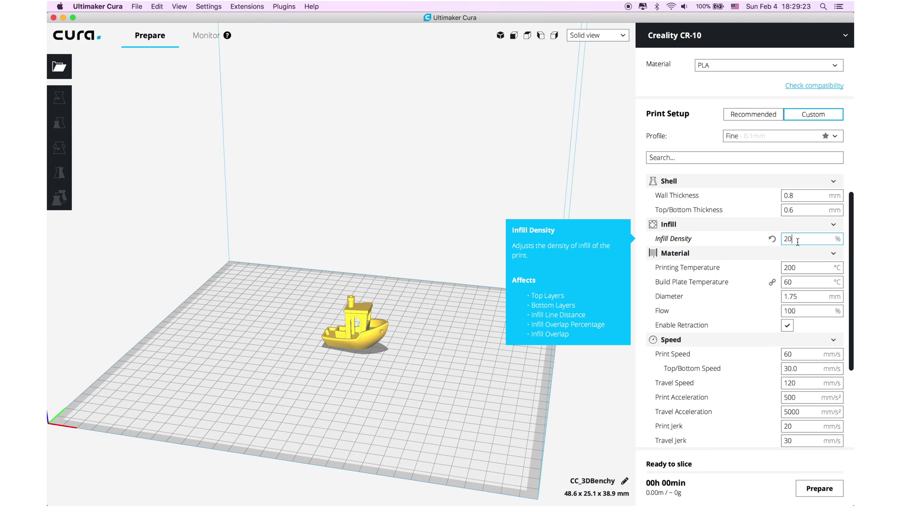
pyautogui.press('BackSpace')
pyautogui.write('5')
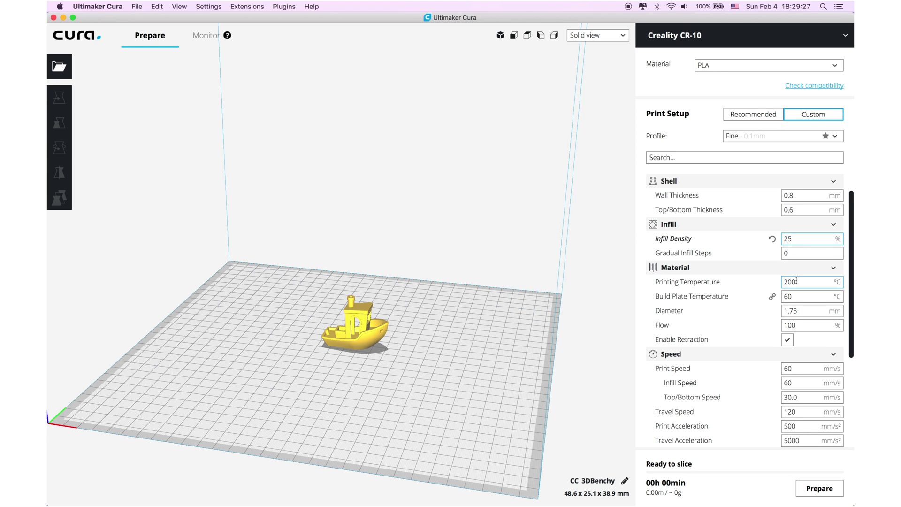
# - Set the printing temperature to 203 °C
pyautogui.scroll(-1, 797, 249)
pyautogui.click(812, 264)
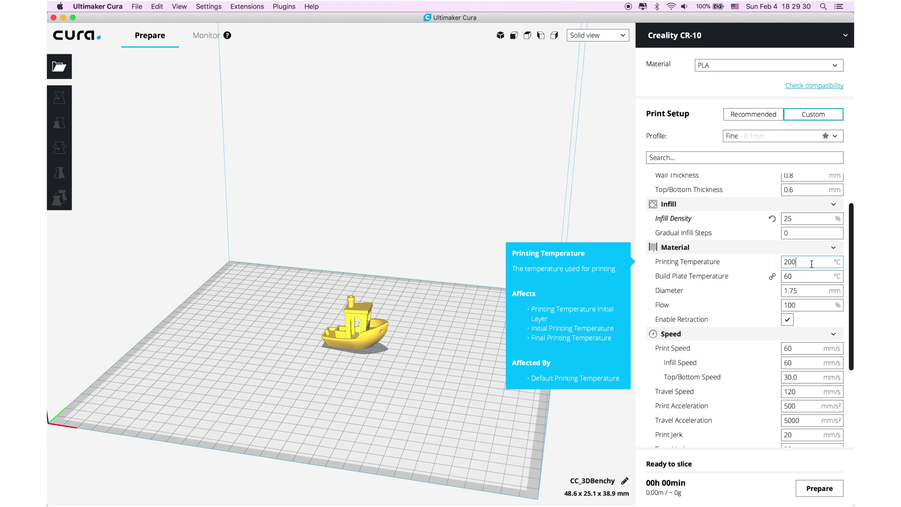
pyautogui.press('BackSpace')
pyautogui.write('3')
# - Set the build plate temperature to 65 °C
pyautogui.click(810, 276)
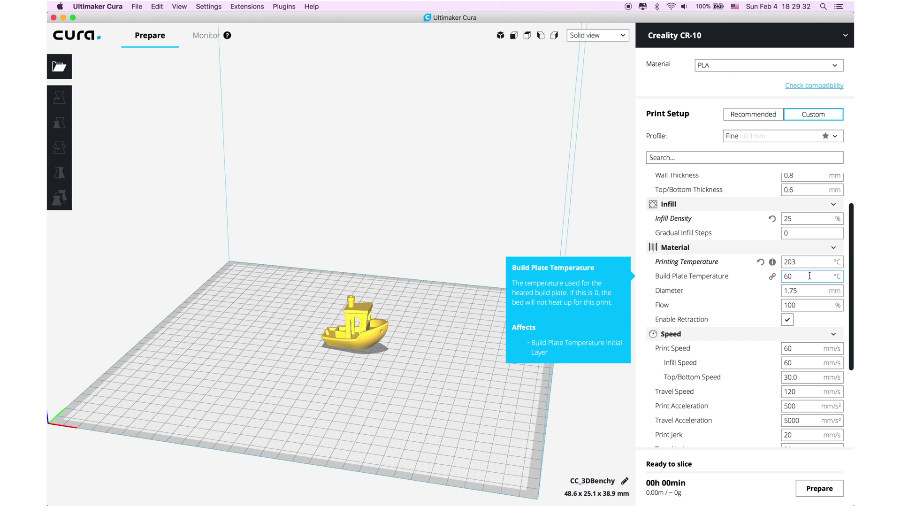
pyautogui.scroll(-1, 810, 275)
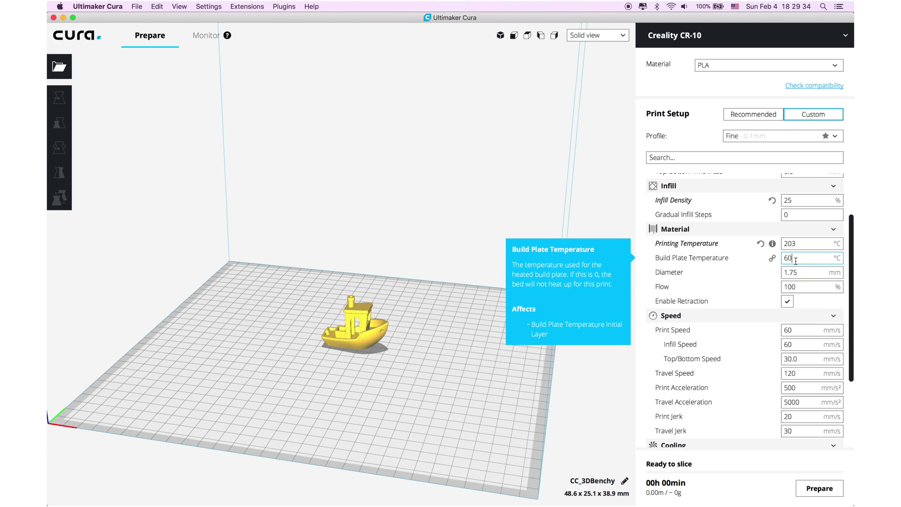
pyautogui.press('BackSpace')
pyautogui.write('5')
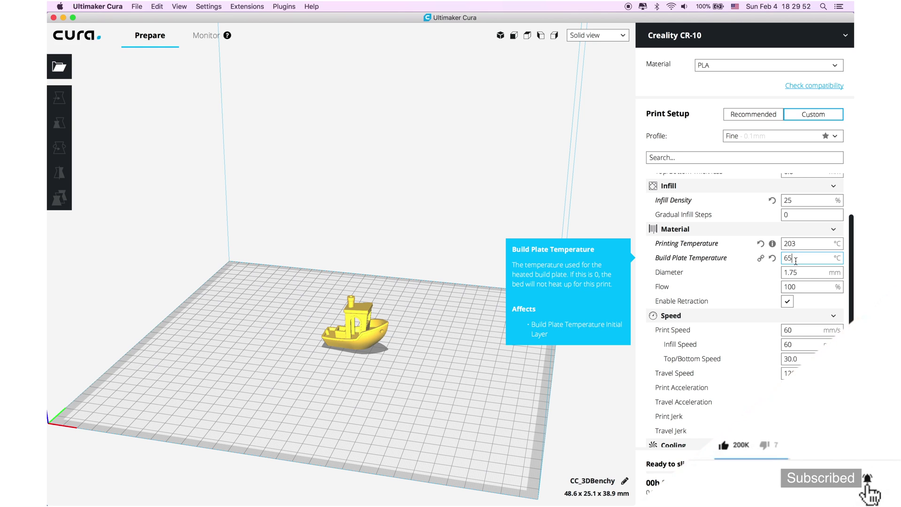
# - Open the filament diameter value for editing and examine the material and speed settings
pyautogui.click(804, 271)
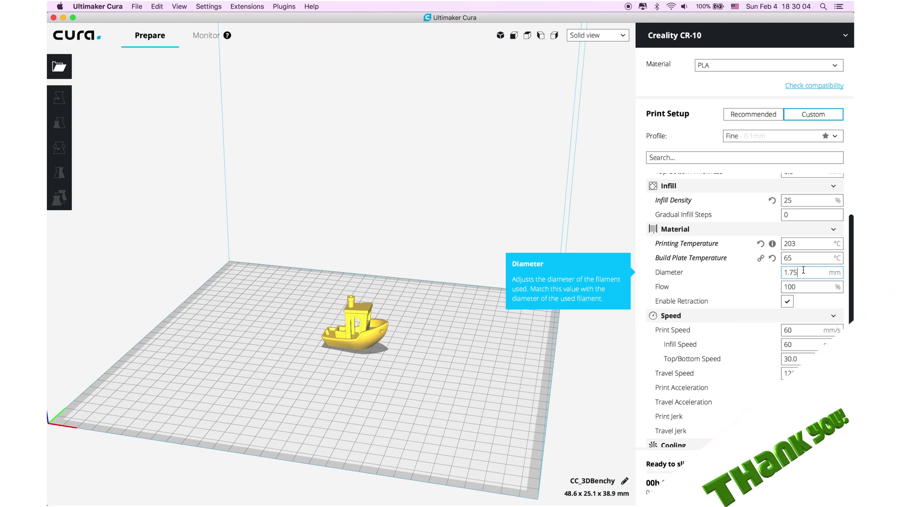
pyautogui.scroll(-2, 804, 270)
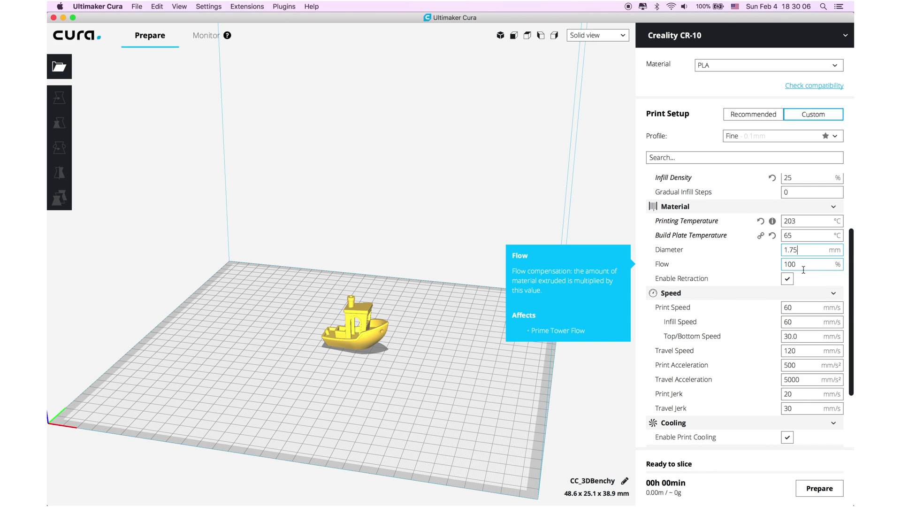
pyautogui.scroll(-4, 791, 279)
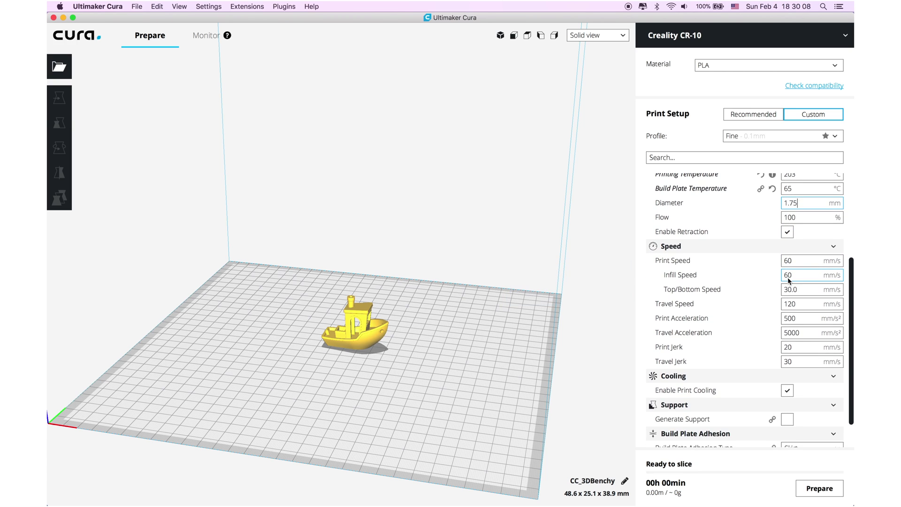
# - Try a print speed of 45 mm/s and return it to 60 mm/s
pyautogui.scroll(-3, 788, 277)
pyautogui.doubleClick(805, 230)
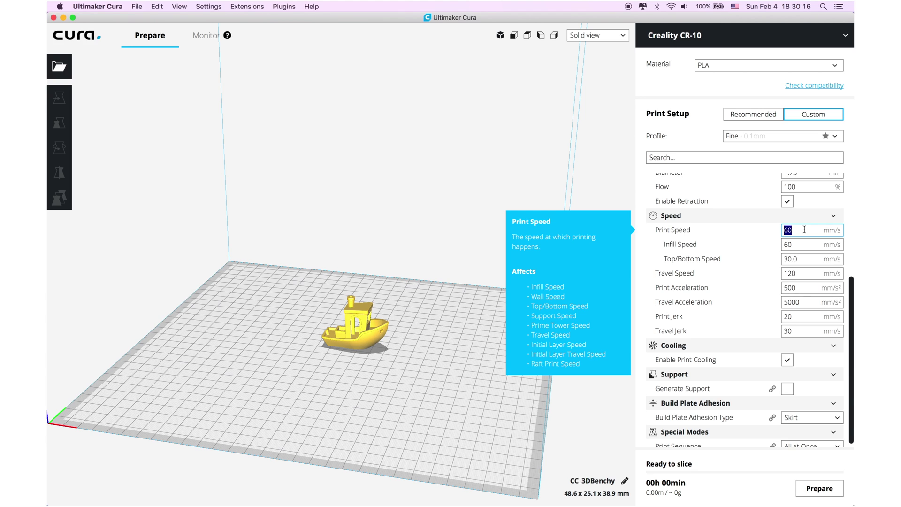
pyautogui.write('45')
pyautogui.moveTo(804, 230); pyautogui.dragTo(763, 231)
pyautogui.write('60')
# - Step through the speed values below the print speed and open the travel speed for editing
pyautogui.press('Tab')
pyautogui.press('Tab')
pyautogui.press('Tab')
pyautogui.click(800, 268)
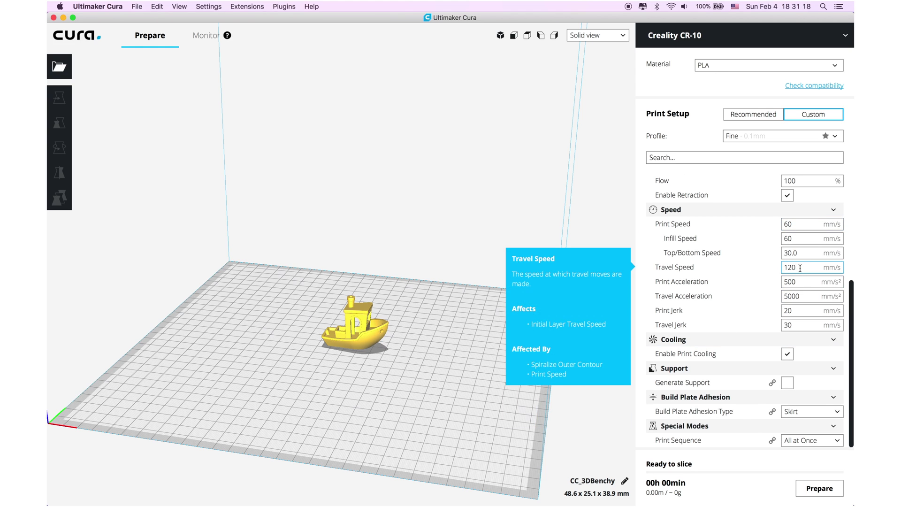
pyautogui.doubleClick(800, 268)
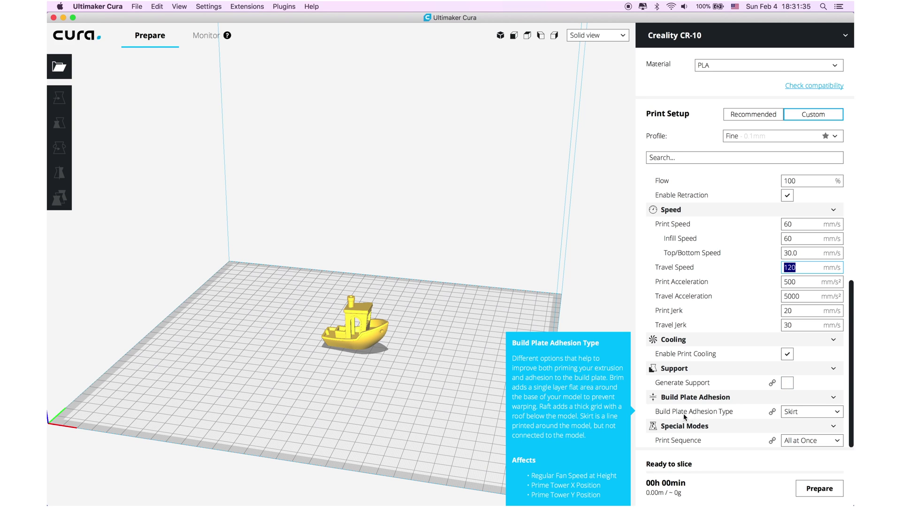
# - Set the build plate adhesion type to Brim and keep the print sequence at All at Once
pyautogui.click(803, 412)
pyautogui.click(801, 427)
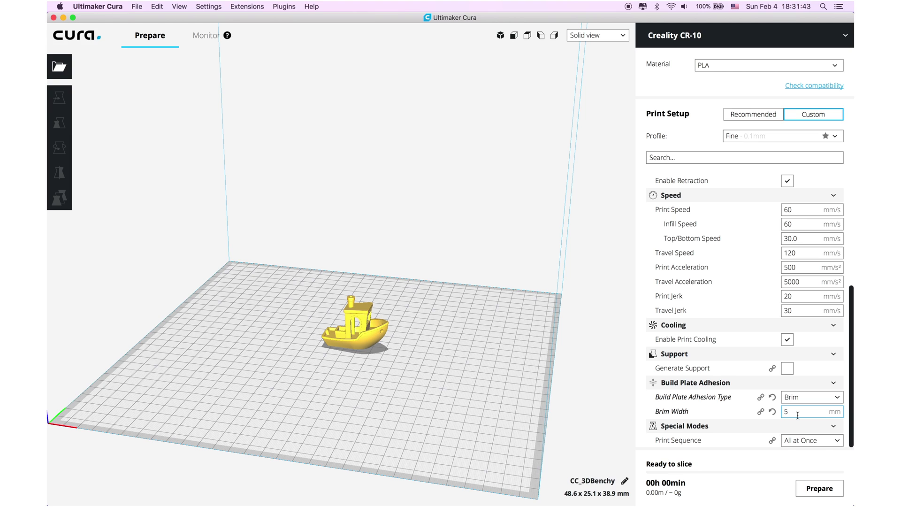
pyautogui.click(798, 413)
pyautogui.click(804, 441)
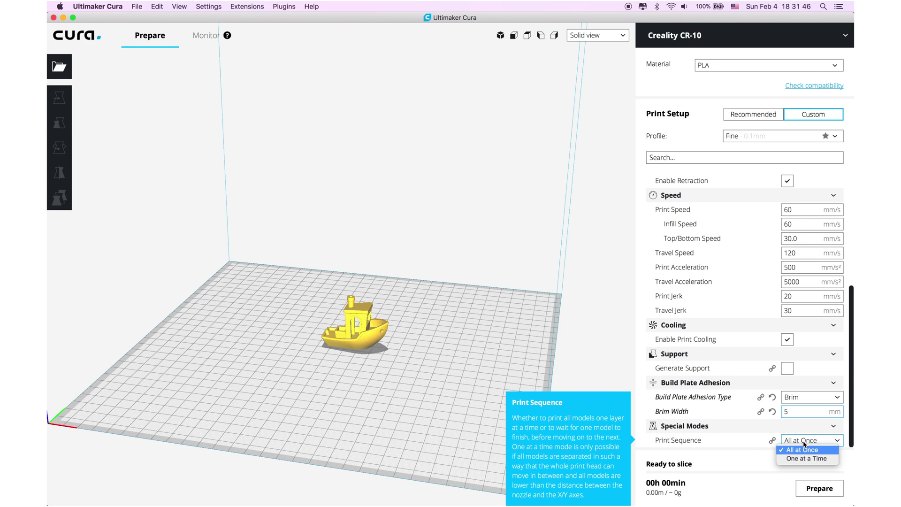
pyautogui.click(804, 450)
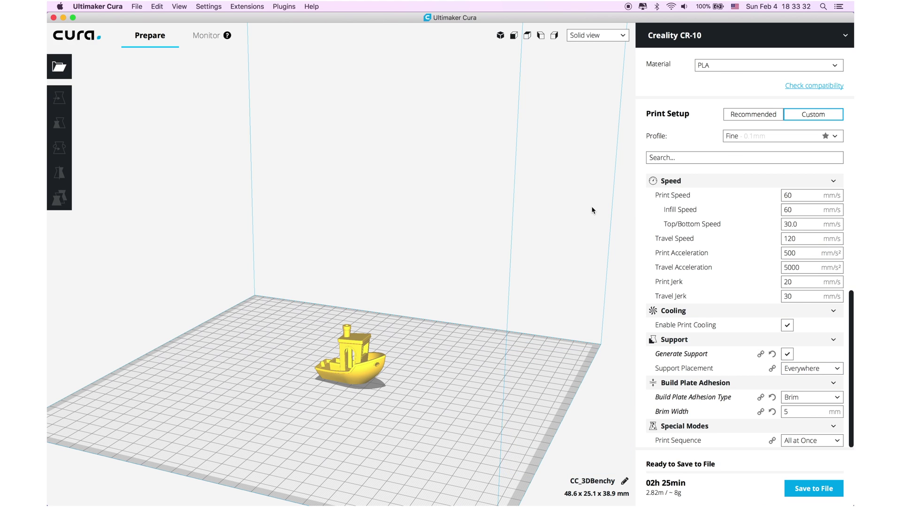
# - Switch the sliced boat to Layer view with all of its layers displayed
pyautogui.click(603, 38)
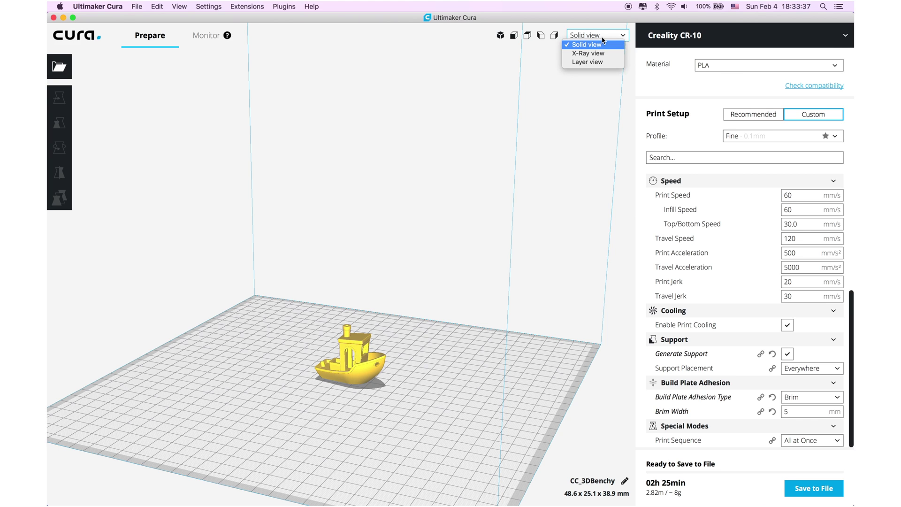
pyautogui.click(595, 62)
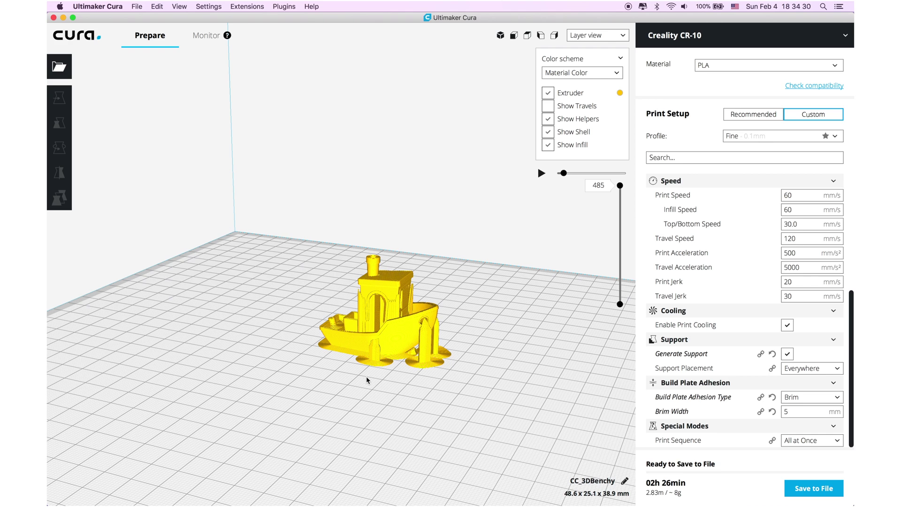
pyautogui.rightClick(366, 376)
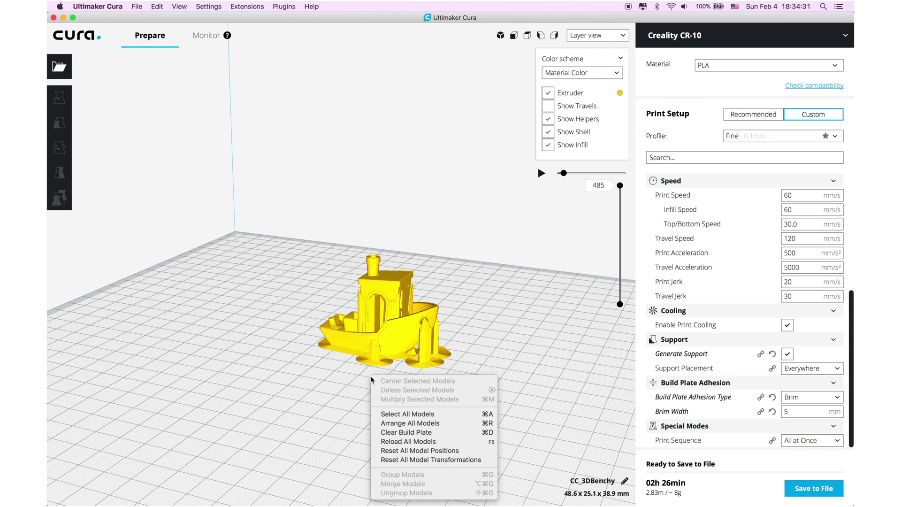
pyautogui.press('Escape')
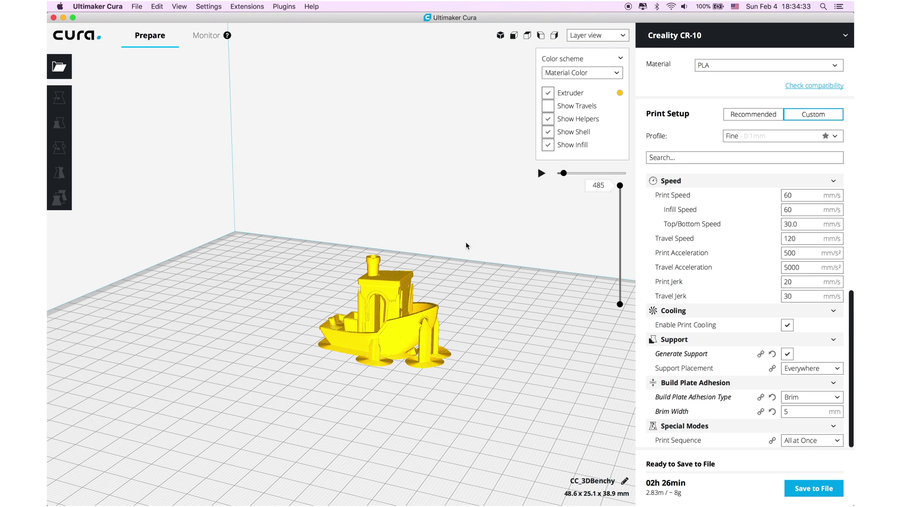
pyautogui.moveTo(621, 186)
pyautogui.mouseDown()
pyautogui.moveTo(619, 309)
pyautogui.moveTo(625, 186)
pyautogui.mouseUp()
# - Hide and show the helpers repeatedly to compare the boat with and without its supports and brim
pyautogui.click(549, 120)
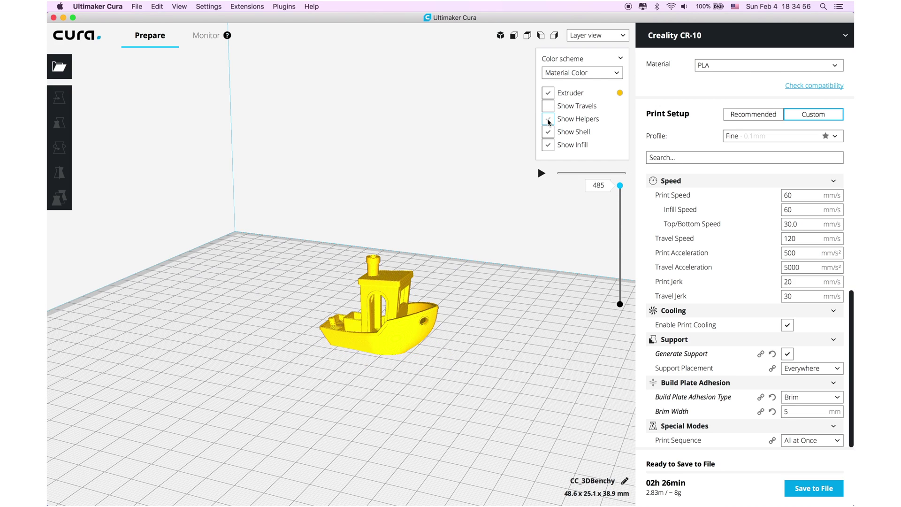
pyautogui.click(548, 120)
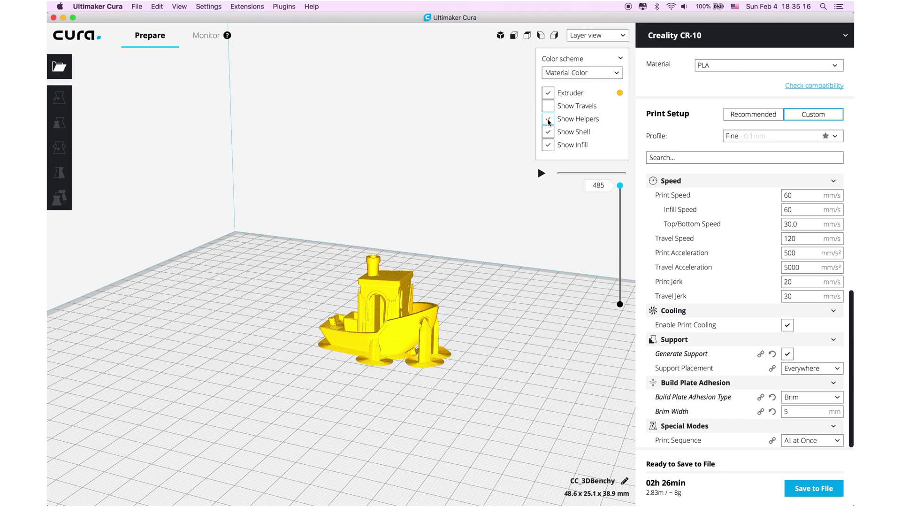
pyautogui.click(549, 119)
pyautogui.click(549, 120)
pyautogui.click(549, 120)
pyautogui.click(548, 120)
pyautogui.click(548, 120)
pyautogui.click(548, 120)
pyautogui.click(549, 120)
pyautogui.click(548, 120)
pyautogui.click(549, 120)
pyautogui.click(548, 120)
# - Return the model display to Solid view and check the estimated print time and material use
pyautogui.click(598, 36)
pyautogui.click(587, 44)
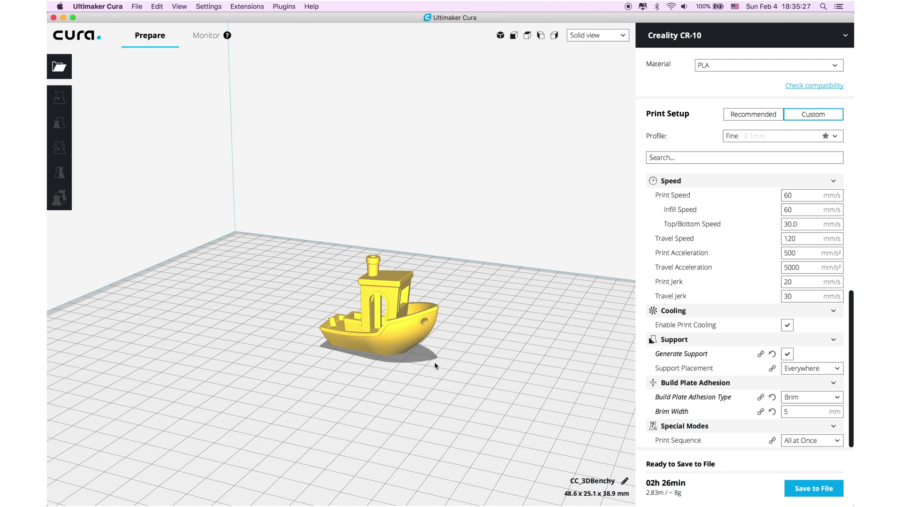
pyautogui.moveTo(408, 402)
pyautogui.mouseDown(button='right')
pyautogui.moveTo(380, 428)
pyautogui.moveTo(400, 412)
pyautogui.mouseUp(button='right')
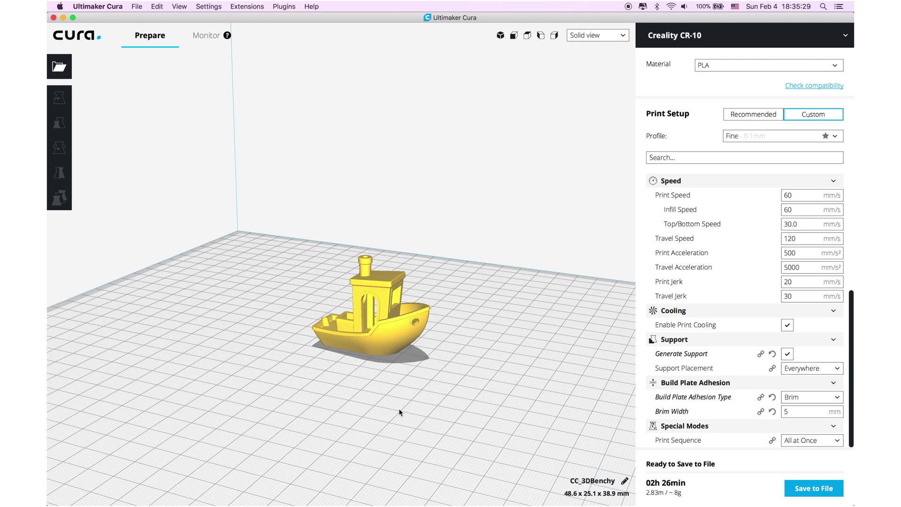
pyautogui.scroll(-2, 400, 413)
pyautogui.moveTo(656, 484)
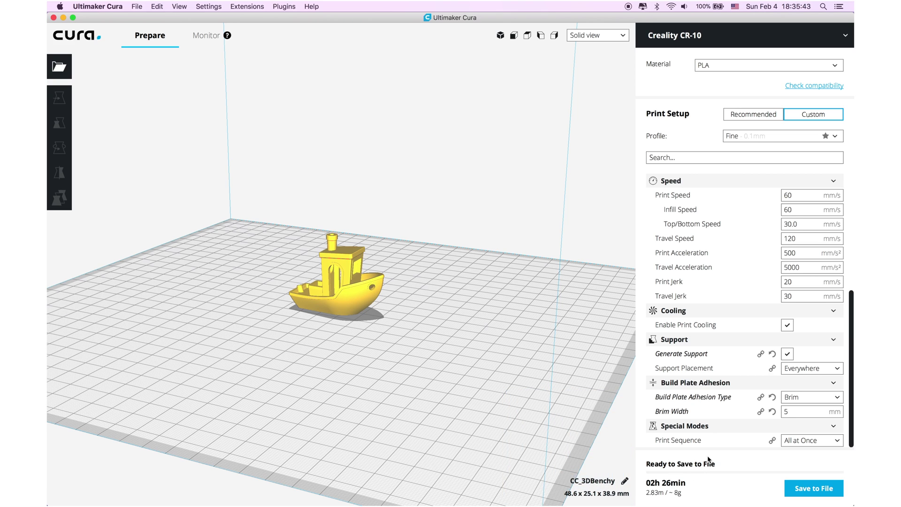
# - Save the sliced model to the Desktop as the GCode file CC_3DBenchy
pyautogui.click(809, 487)
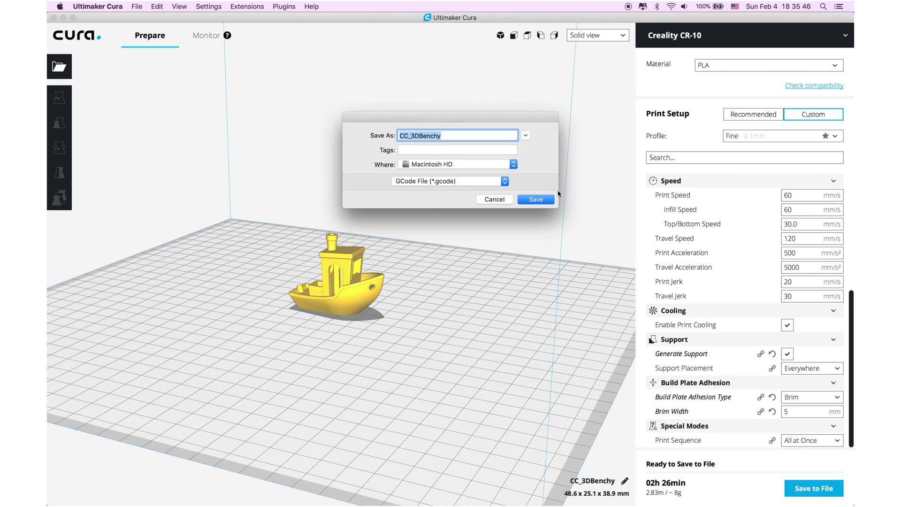
pyautogui.click(504, 166)
pyautogui.click(432, 252)
pyautogui.click(526, 201)
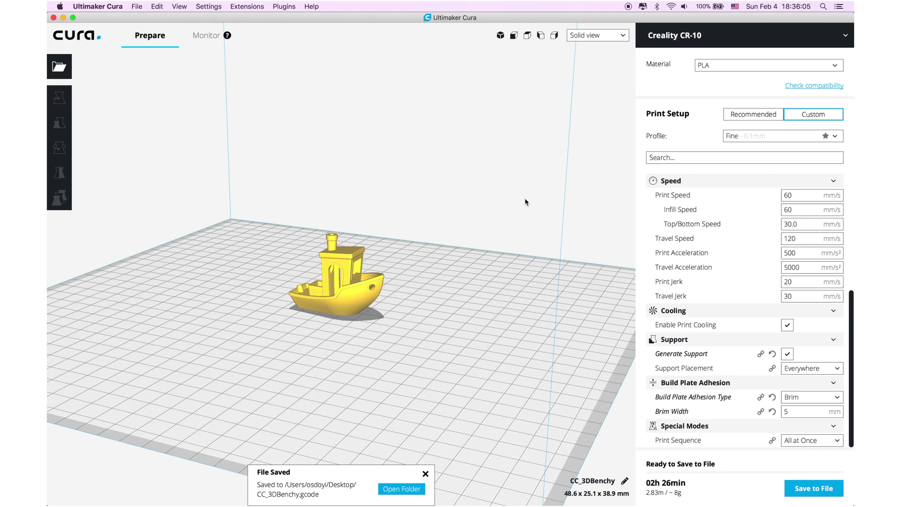